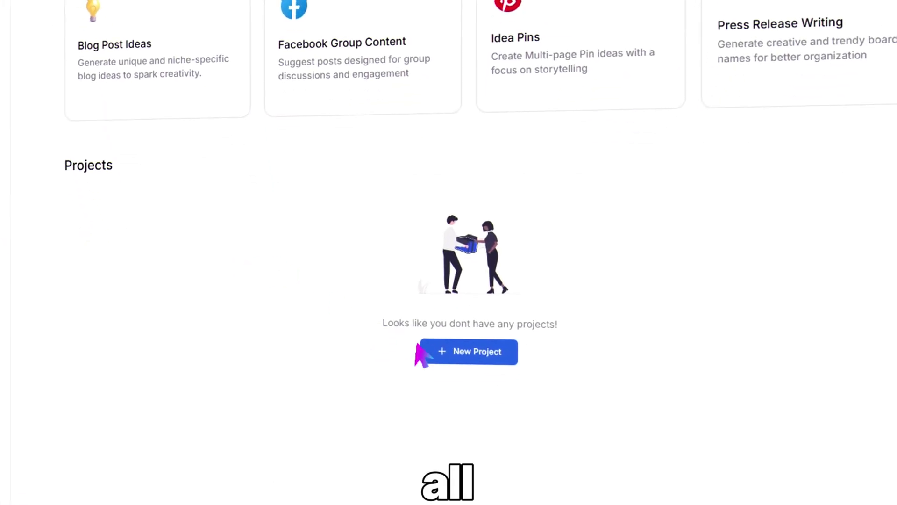
pyautogui.click(432, 352)
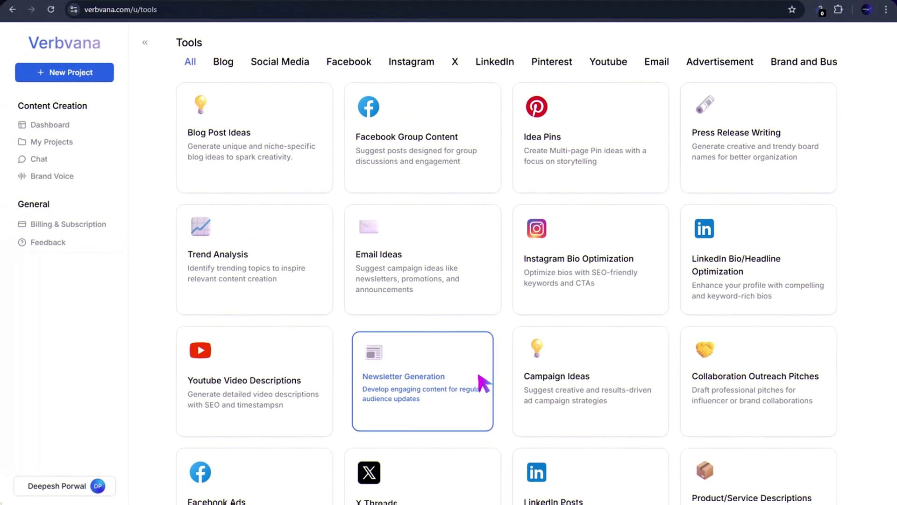
pyautogui.scroll(-3, 479, 381)
pyautogui.scroll(-3, 480, 381)
pyautogui.scroll(-4, 480, 381)
pyautogui.scroll(10, 481, 380)
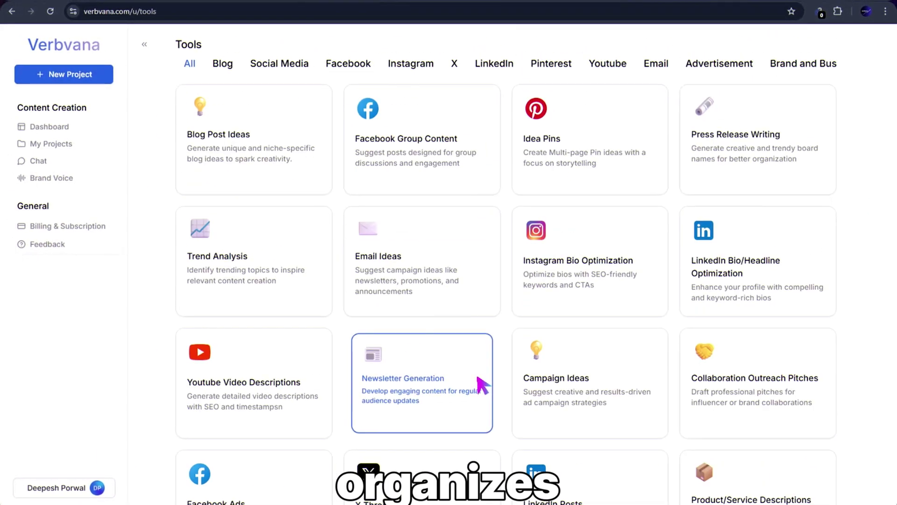
pyautogui.click(235, 72)
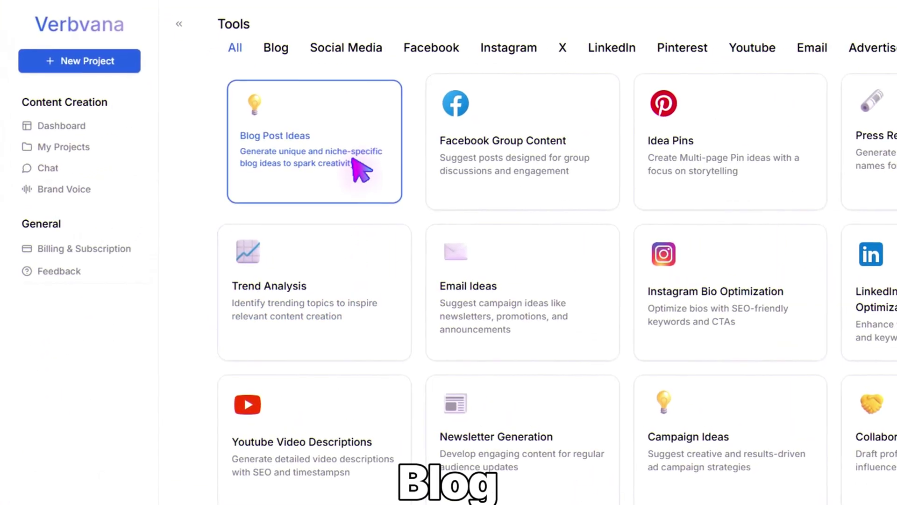
# Open the Blog Post Ideas generator to outline work-from-home AI jobs needing no coding
pyautogui.click(318, 208)
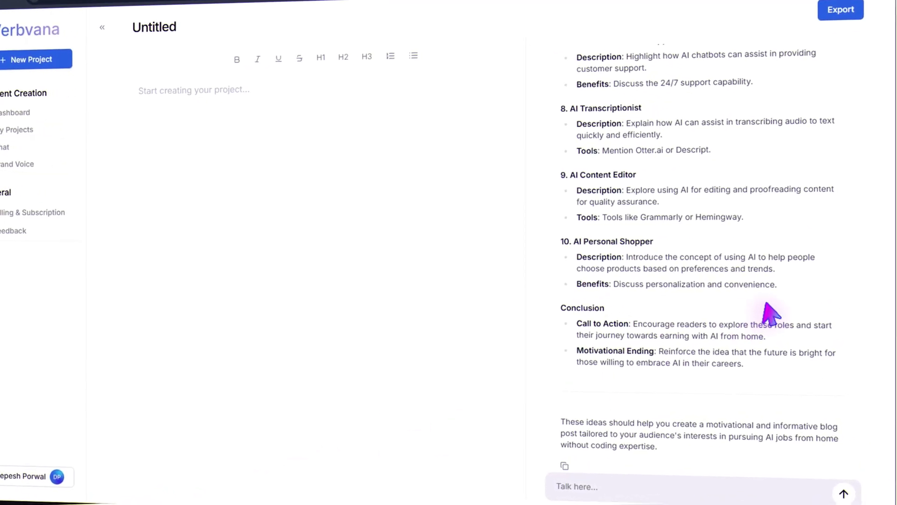
# Ask the assistant: 'Can you make this blog post more engaging?'
pyautogui.scroll(5, 767, 311)
pyautogui.scroll(5, 767, 311)
pyautogui.scroll(10, 773, 314)
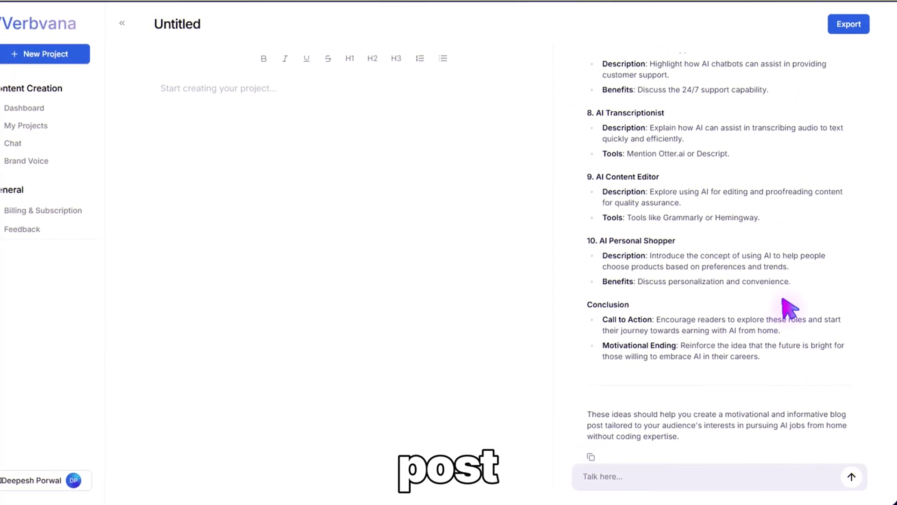
pyautogui.click(591, 479)
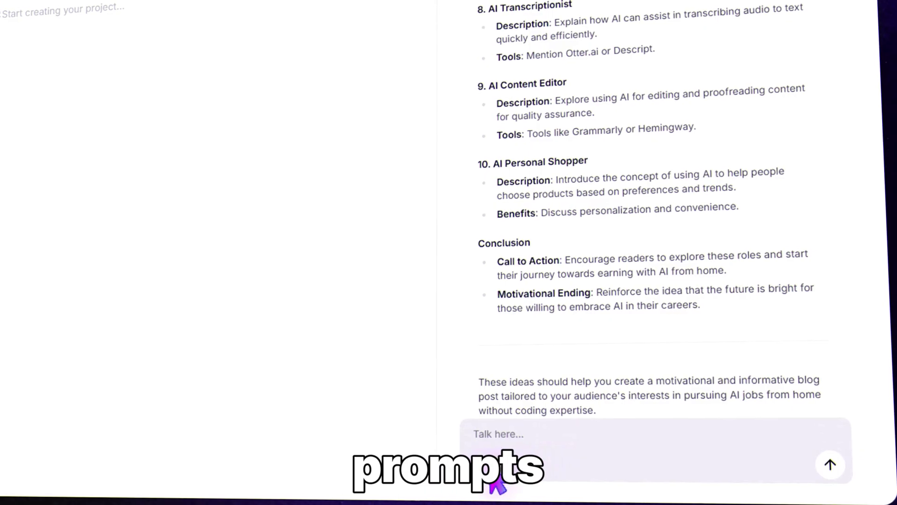
pyautogui.write('Can you make thi')
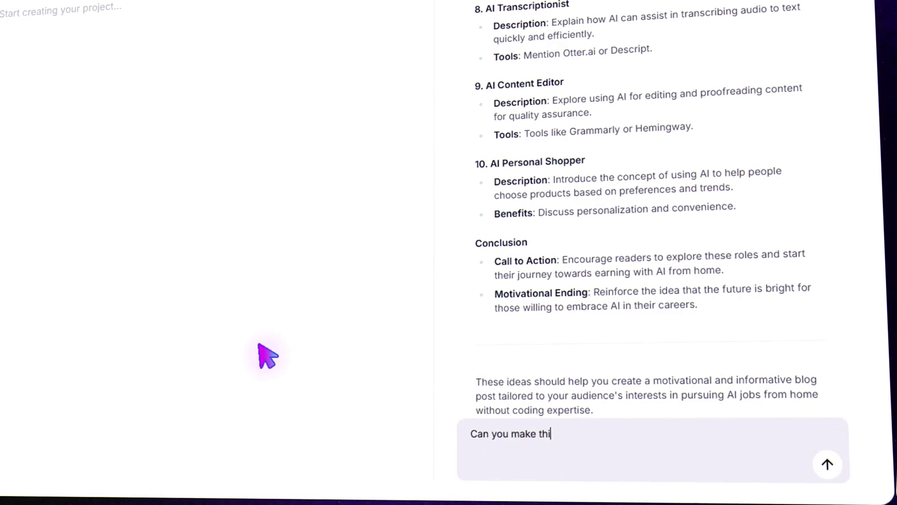
pyautogui.write('s blog post more engaging?')
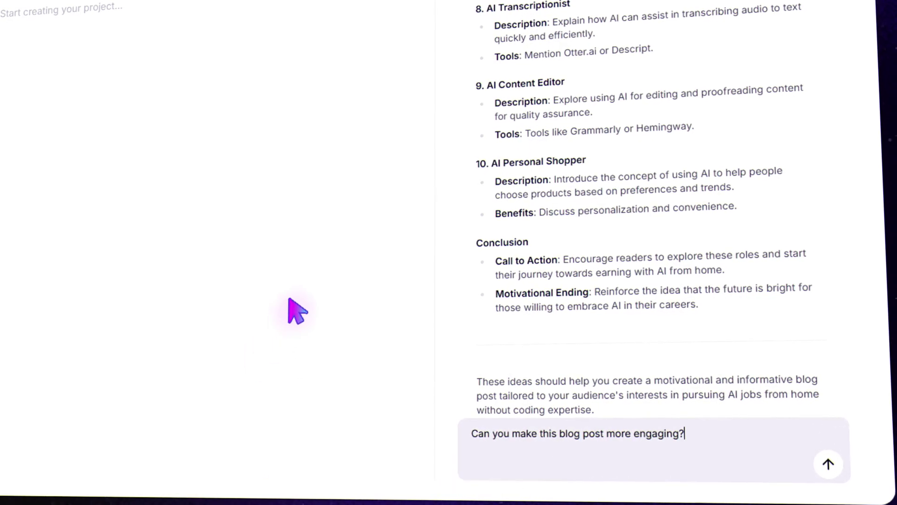
pyautogui.click(790, 423)
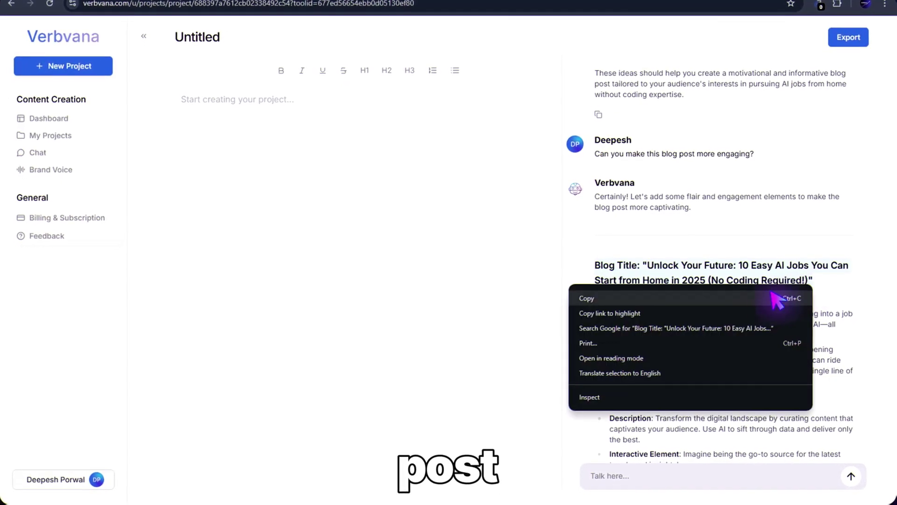
# Paste the engaging blog post, from title through conclusion, into the empty editor
pyautogui.rightClick(222, 103)
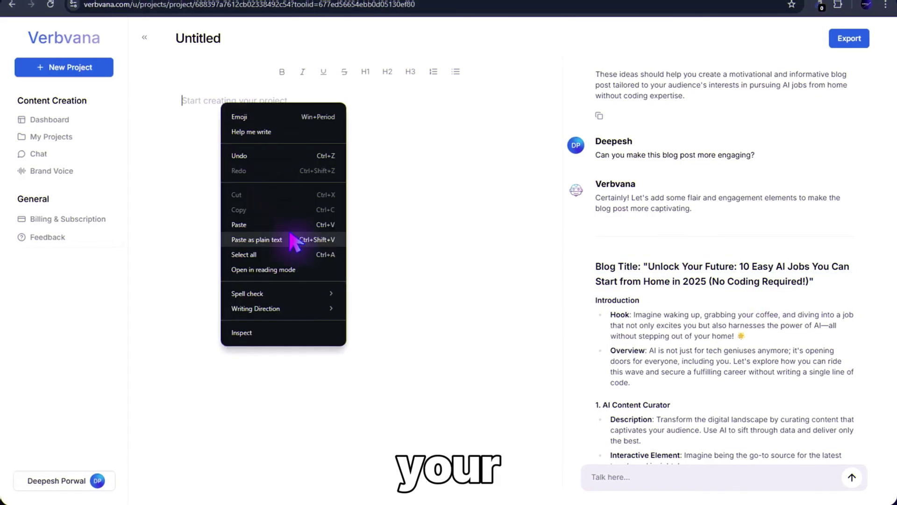
pyautogui.click(288, 228)
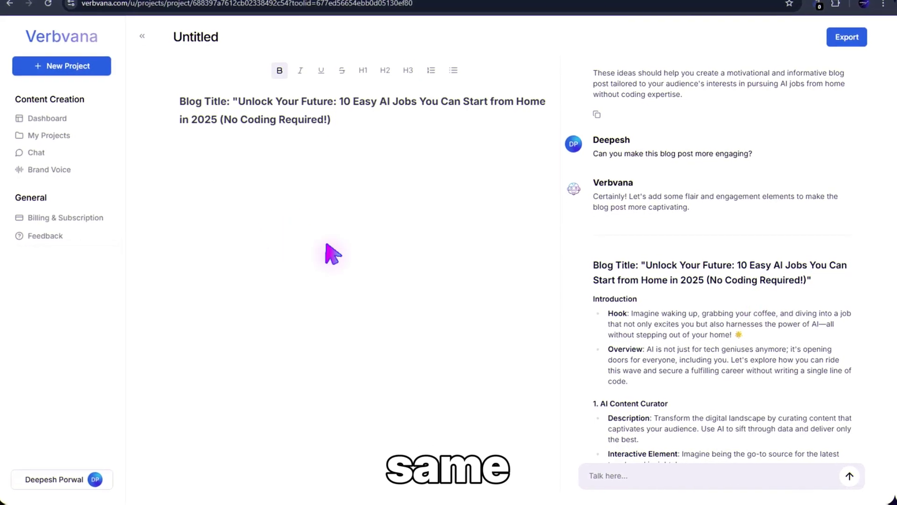
pyautogui.scroll(-5, 695, 156)
pyautogui.scroll(-5, 637, 367)
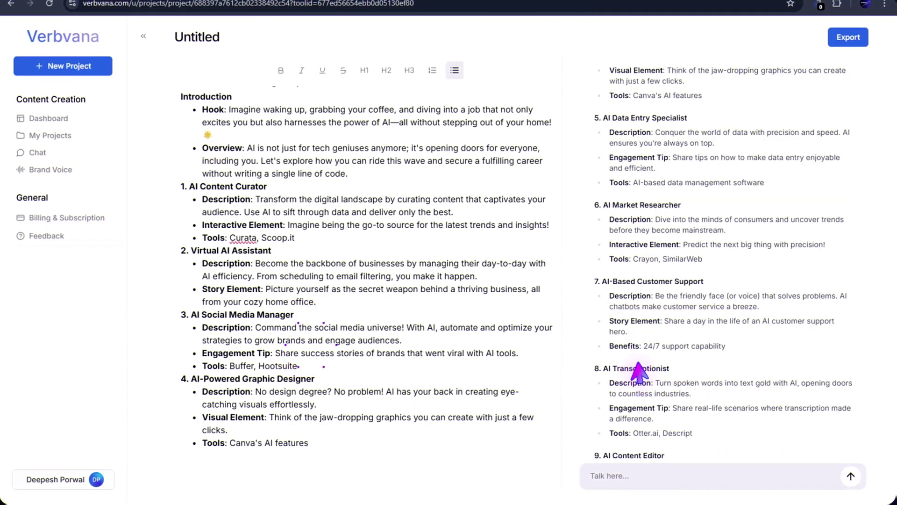
pyautogui.rightClick(500, 340)
pyautogui.click(516, 352)
pyautogui.write('Conclusion Call to Action: Ready to embark on an AI adventure? Choose your path and start earning while making a difference! Motivational Ending: Remember, the only limit is your imagination. Embrace AI, and let it propel you to new heights.')
pyautogui.scroll(3, 330, 337)
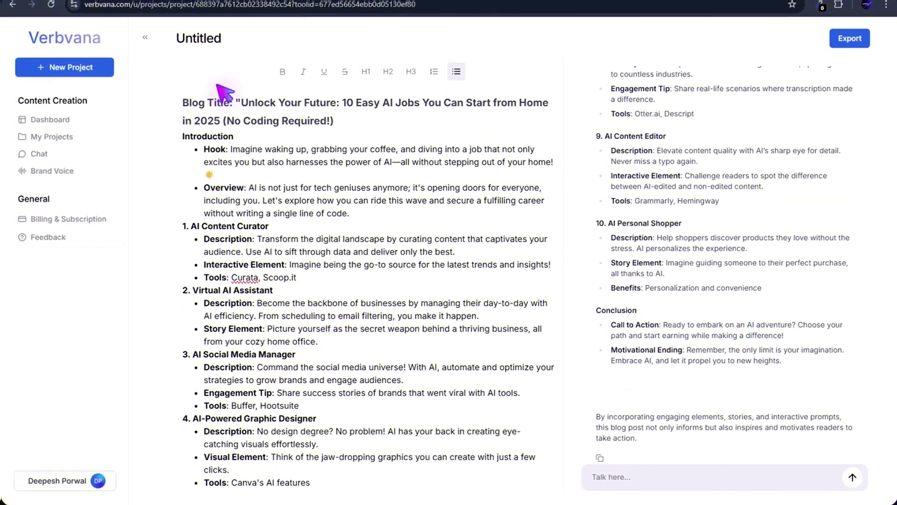
# Name the project 'AI Blog Post', export it as Word (.docx), and open the download
pyautogui.click(196, 38)
pyautogui.write('AI Blog Post')
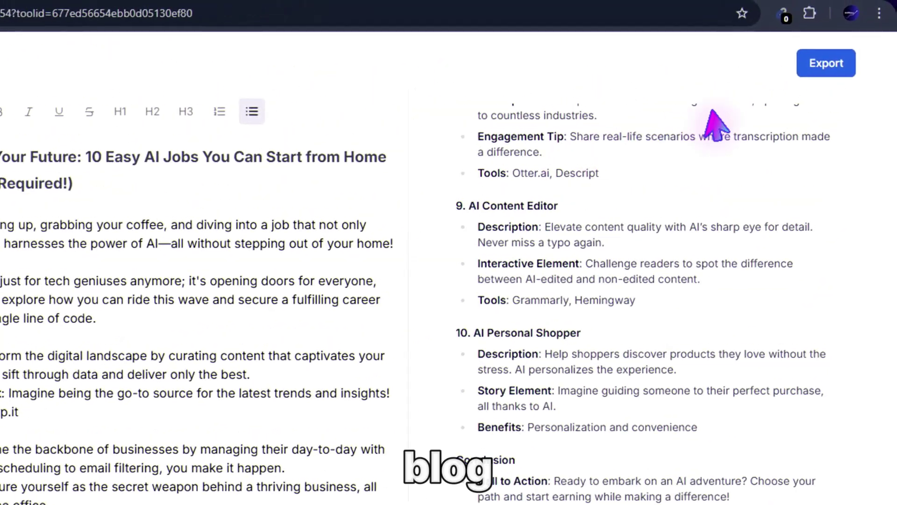
pyautogui.click(831, 66)
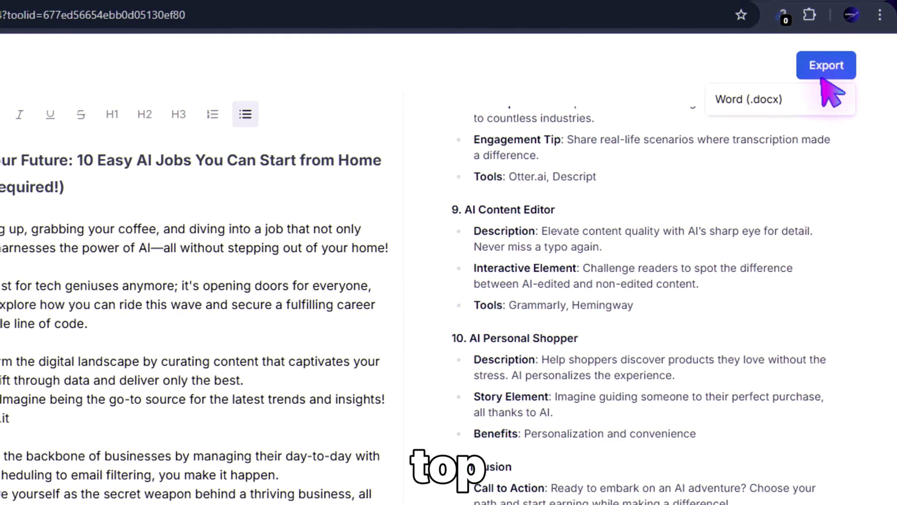
pyautogui.click(802, 96)
pyautogui.click(601, 55)
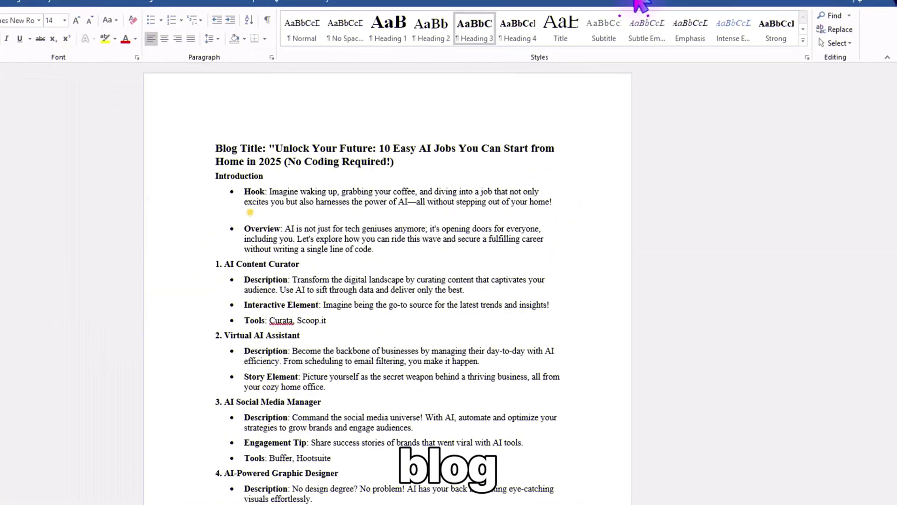
pyautogui.scroll(-4, 890, 166)
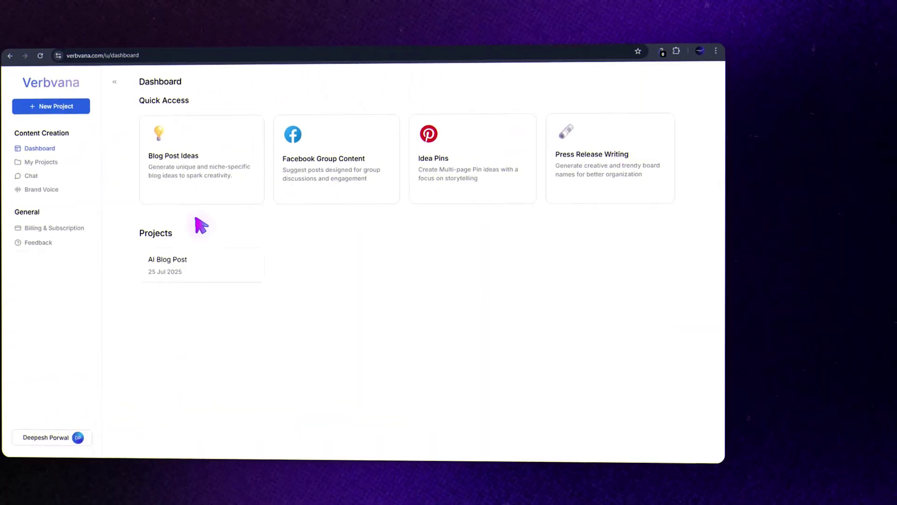
# Start a new project with the Trend Analysis generator
pyautogui.click(117, 89)
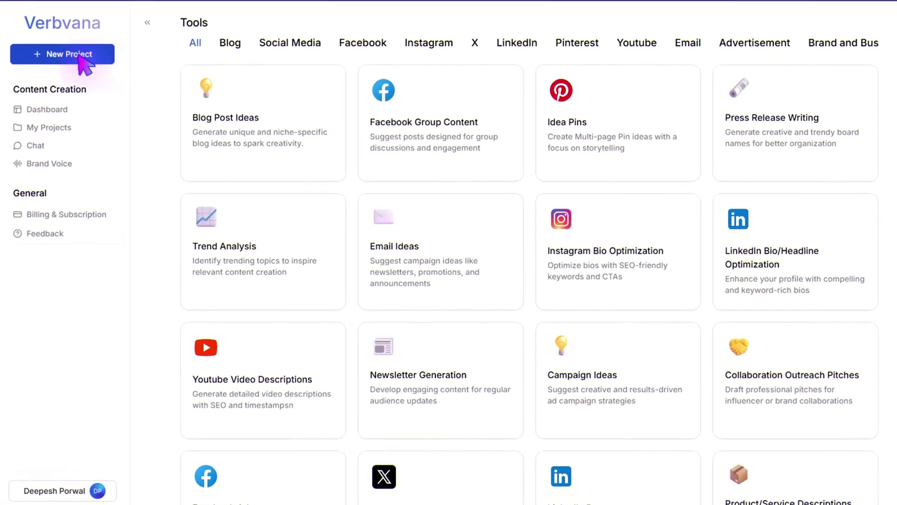
pyautogui.click(279, 248)
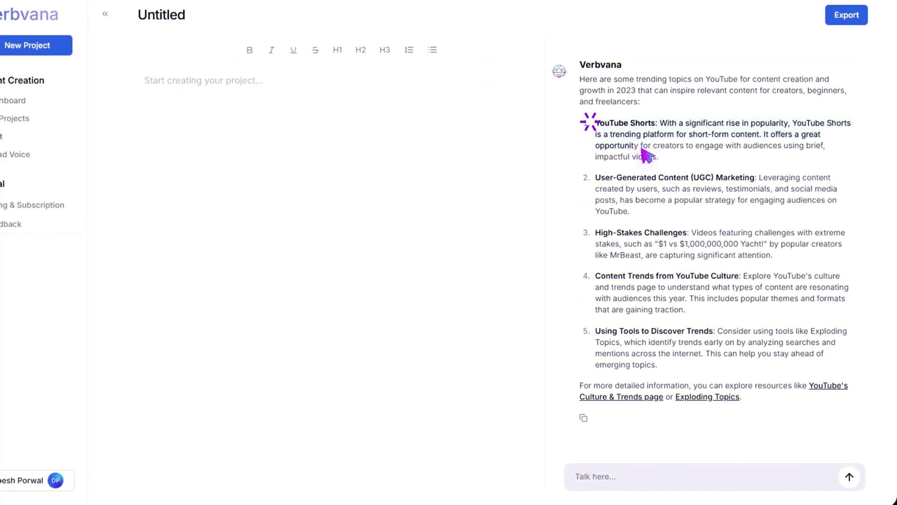
# Drag four YouTube trends, YouTube Shorts through trend-discovery tools, into the editor and export to Word
pyautogui.moveTo(590, 121); pyautogui.dragTo(237, 83)
pyautogui.moveTo(588, 233); pyautogui.dragTo(224, 125)
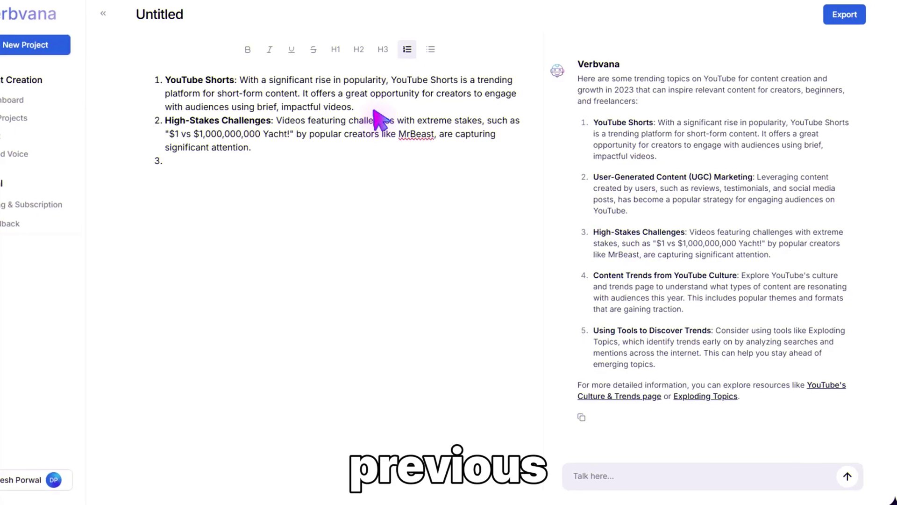
pyautogui.moveTo(670, 369); pyautogui.dragTo(281, 184)
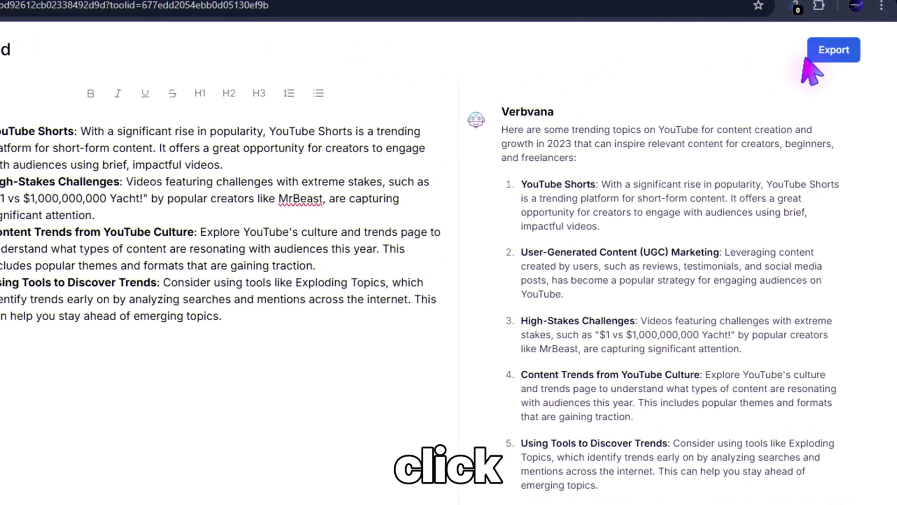
pyautogui.click(811, 55)
pyautogui.click(766, 83)
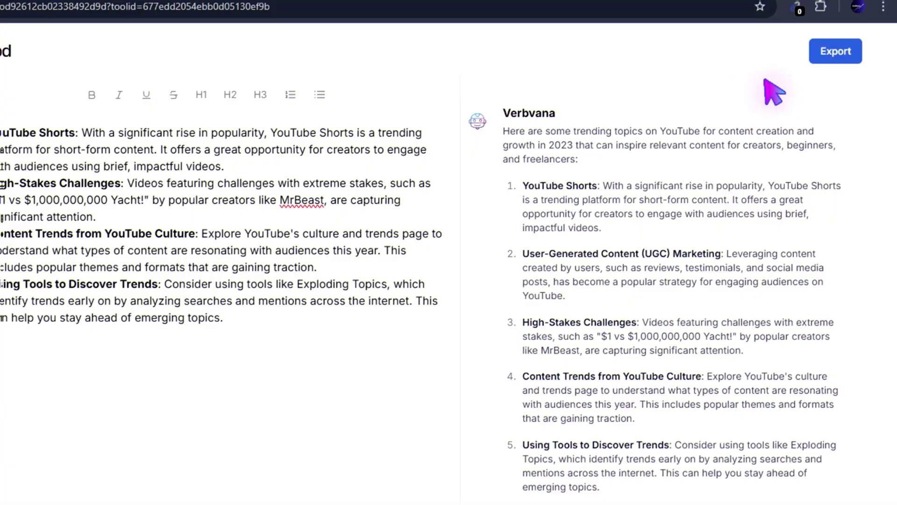